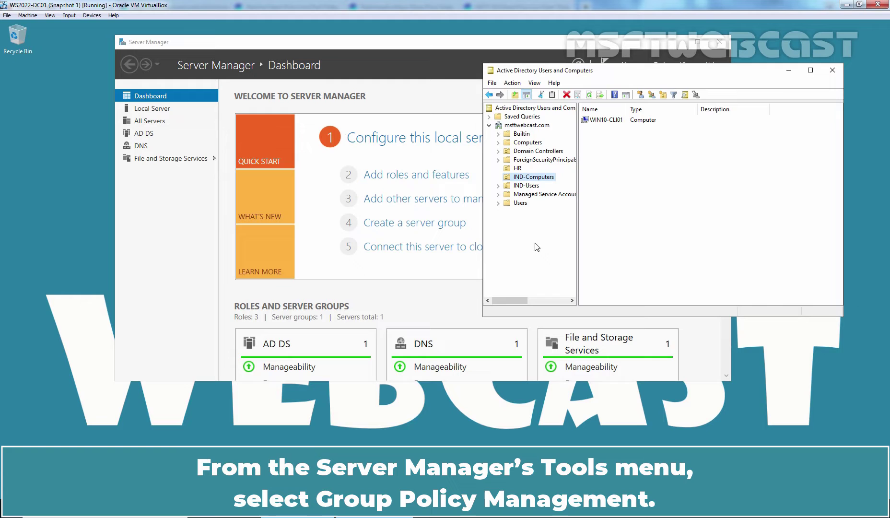
- Open the Group Policy Management console from Server Manager's Tools menu
click(435, 299)
click(661, 66)
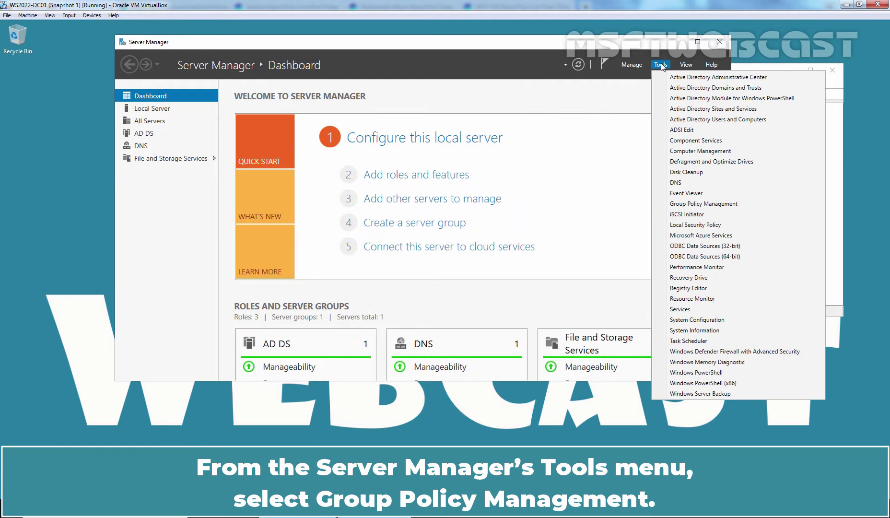
click(696, 204)
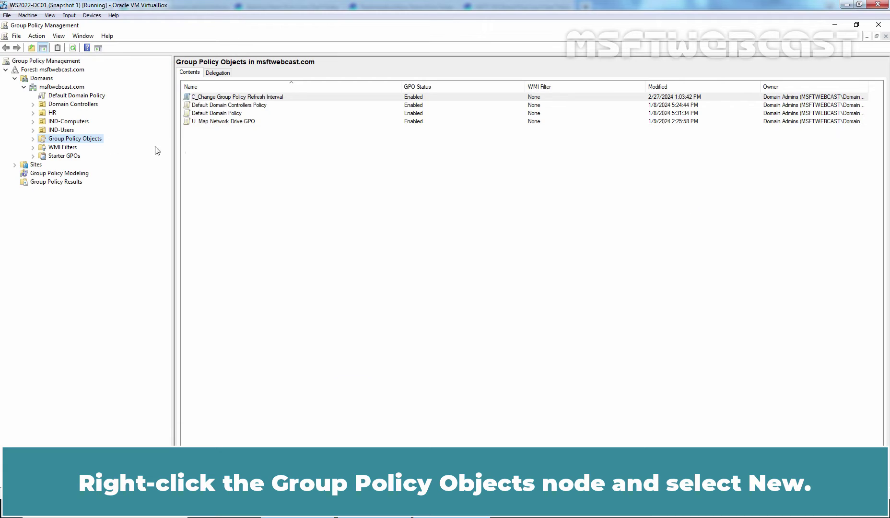
- Create a new GPO named 'C-Rename Admin Account' under Group Policy Objects
double_click(77, 140)
right_click(76, 139)
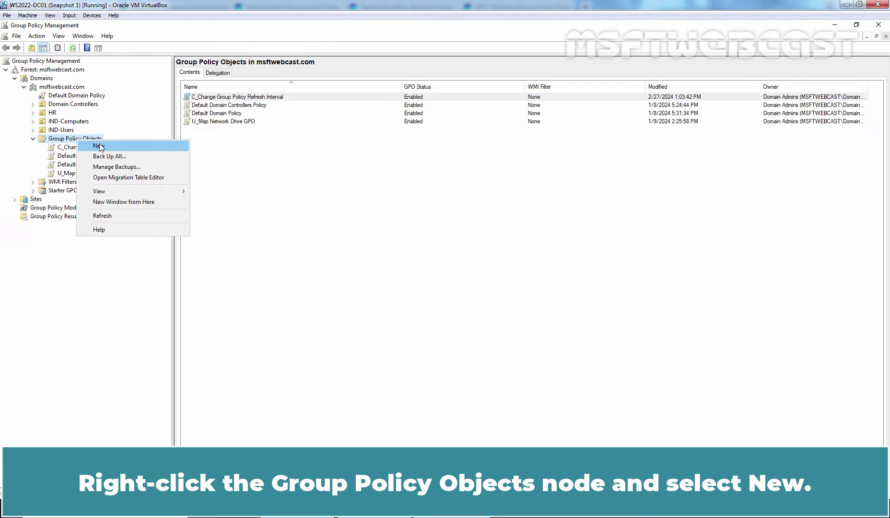
click(99, 146)
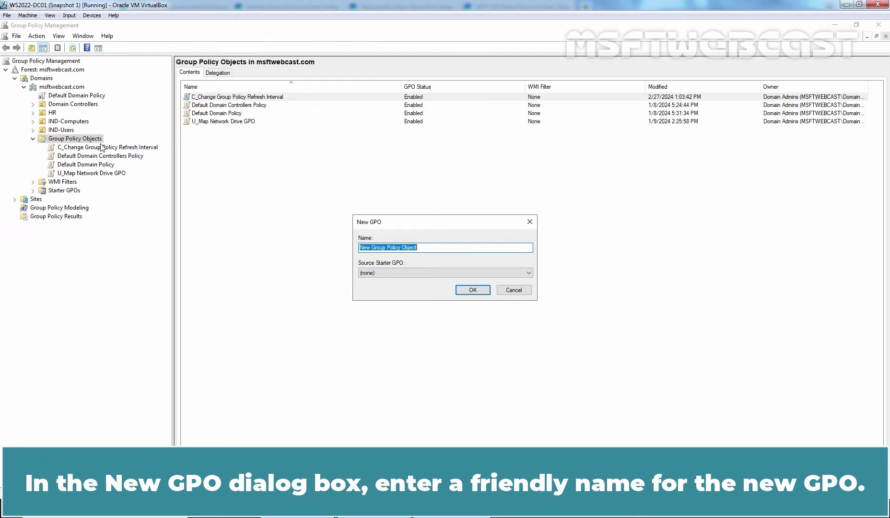
text(C-Rename)
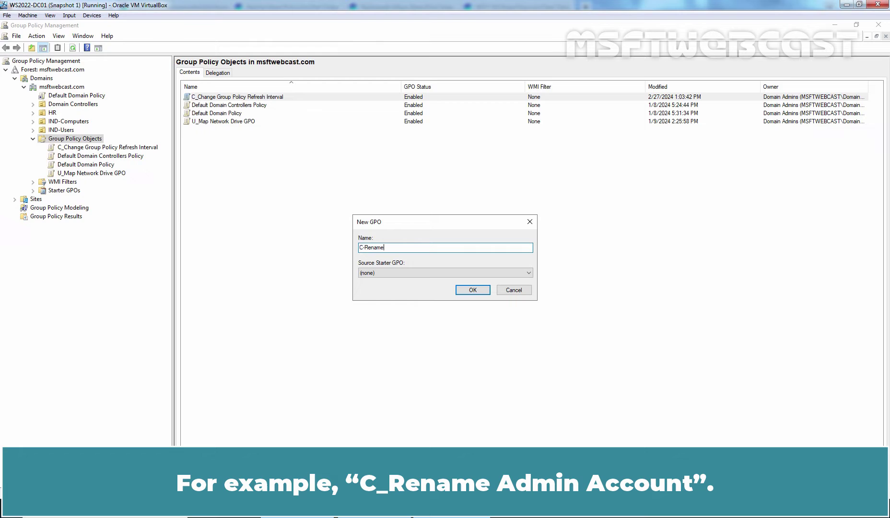
text( Admin Account)
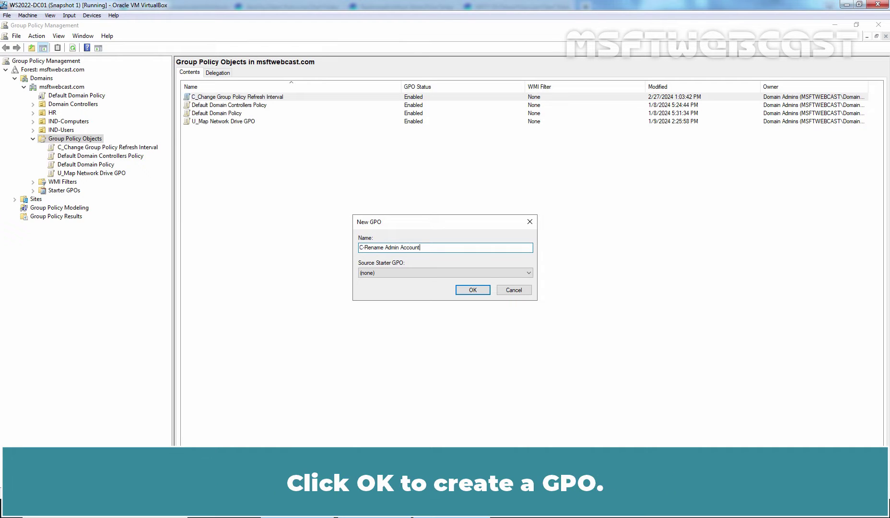
click(479, 290)
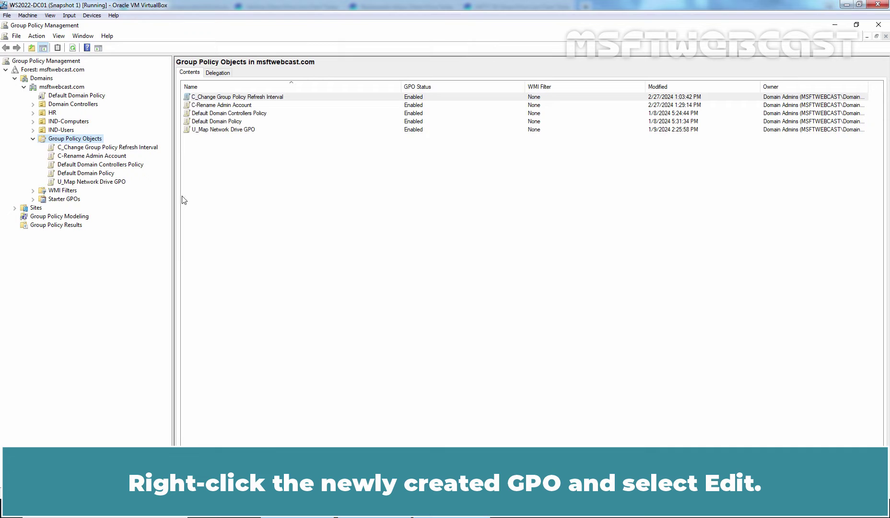
- Open the C-Rename Admin Account GPO in a maximized Group Policy Management Editor
click(85, 155)
right_click(84, 156)
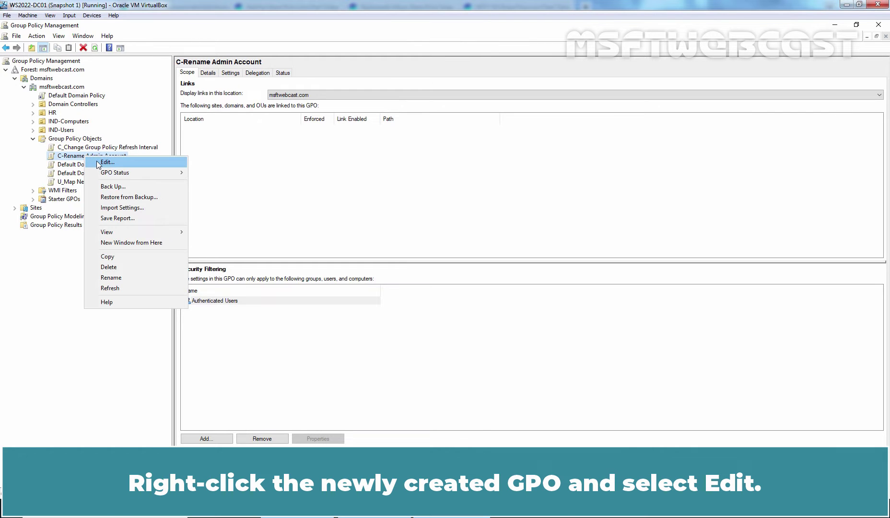
click(106, 162)
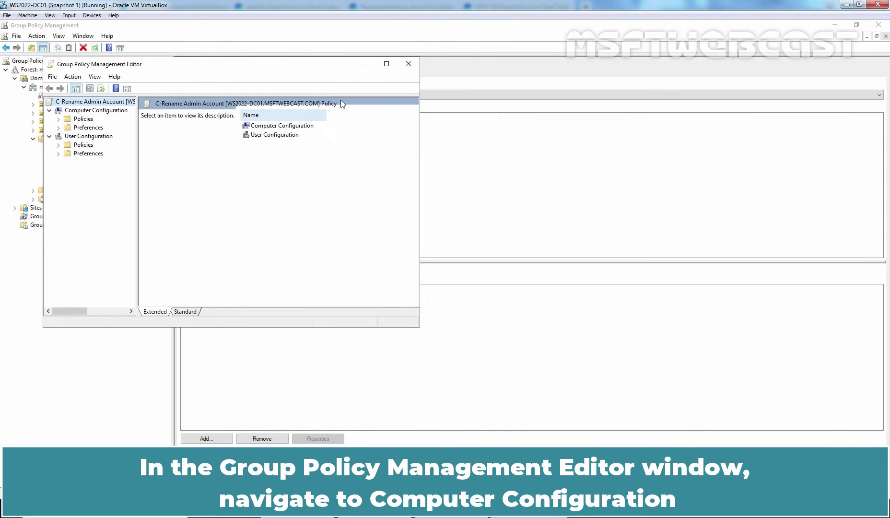
click(386, 63)
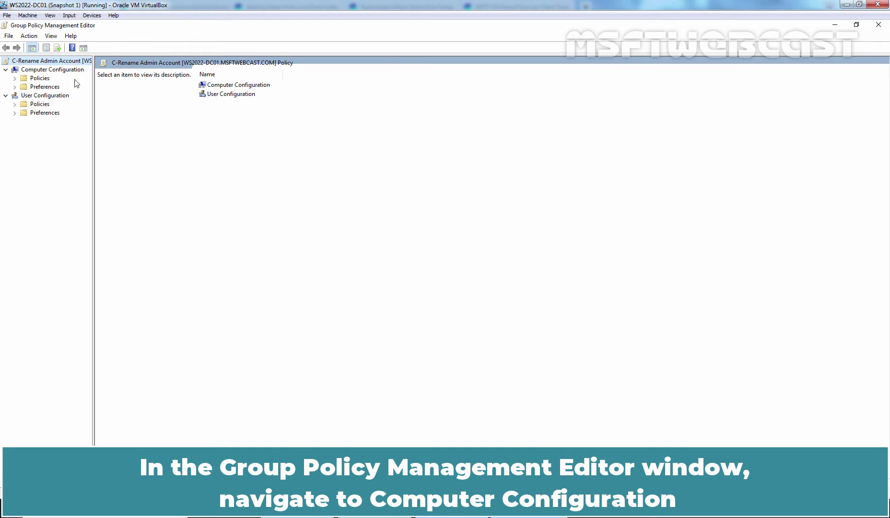
- Go to Computer Configuration > Preferences > Control Panel Settings > Local Users and Groups and show its actions
click(57, 70)
double_click(50, 87)
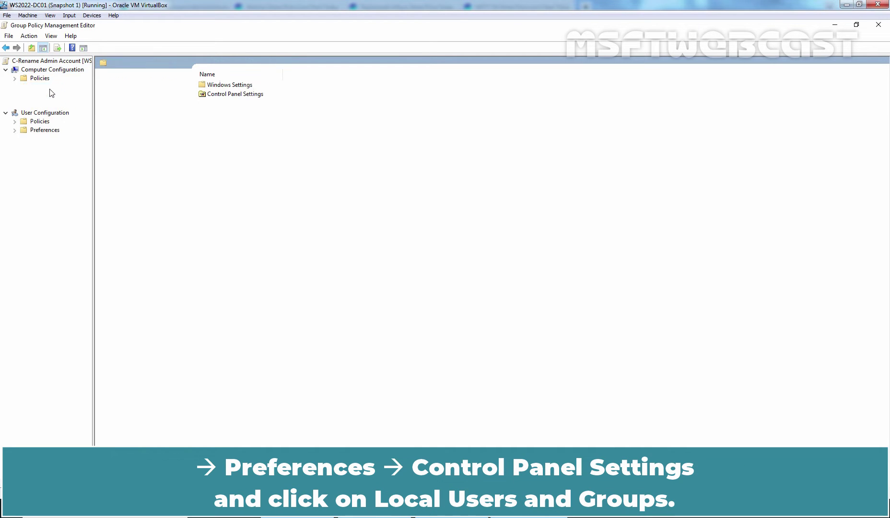
double_click(61, 106)
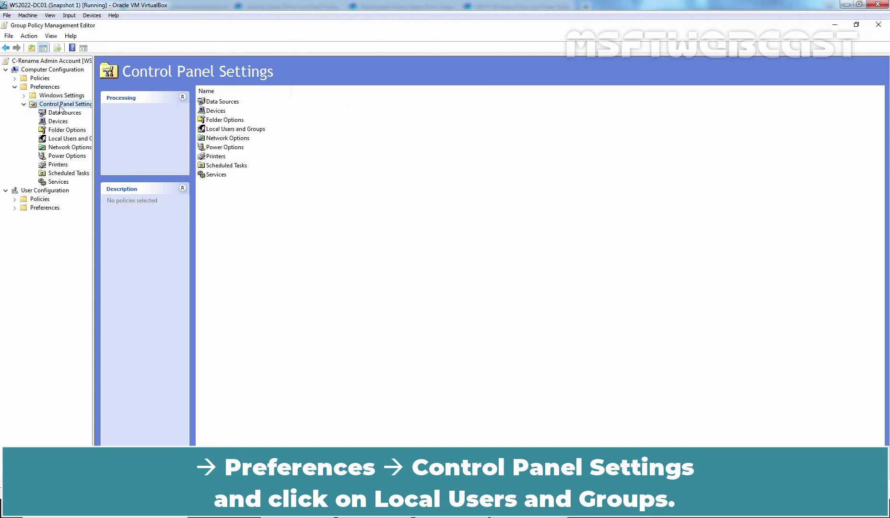
click(62, 139)
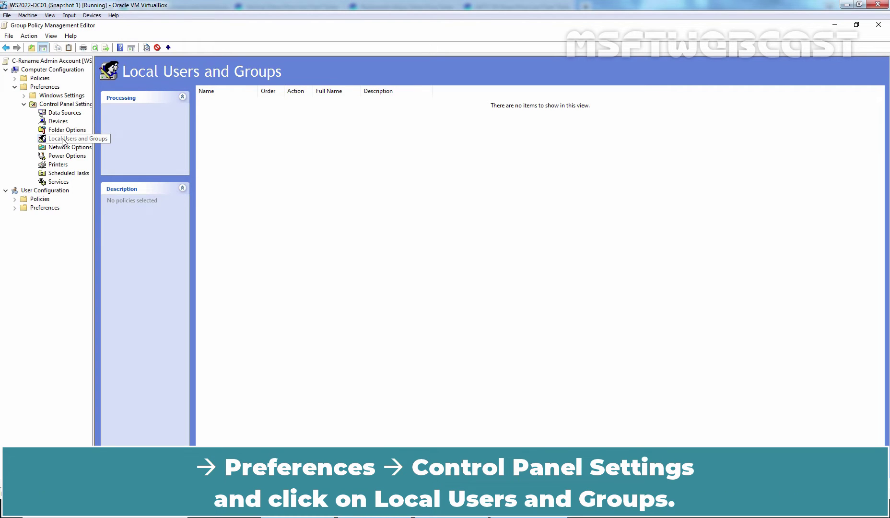
right_click(63, 141)
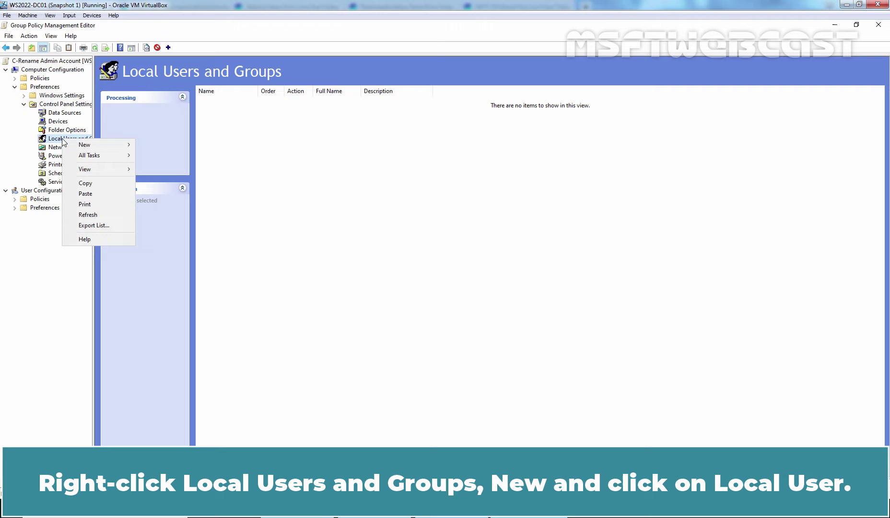
mouse_move(95, 145)
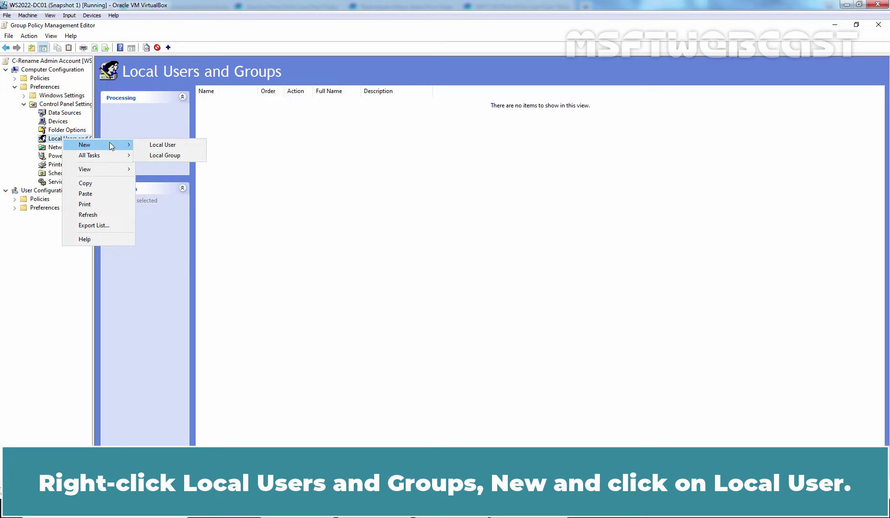
- Start a new Local User item and dismiss the User name account list without choosing one
click(177, 145)
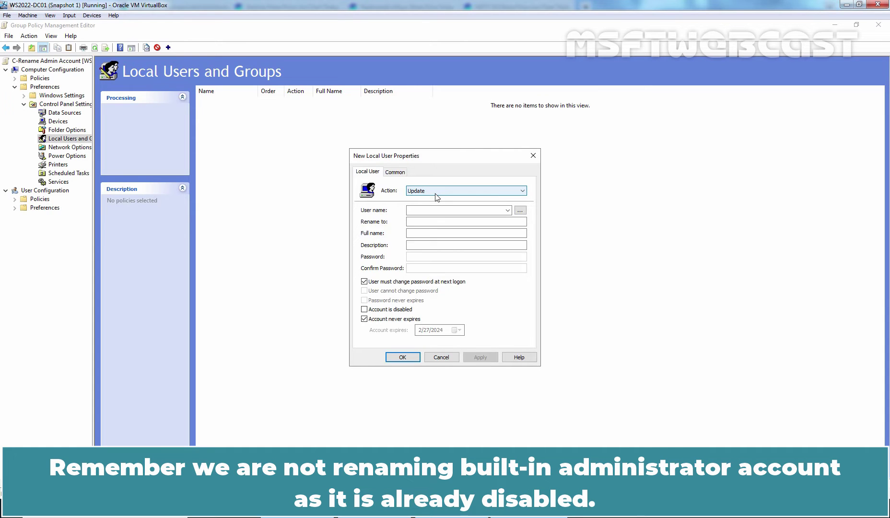
click(506, 212)
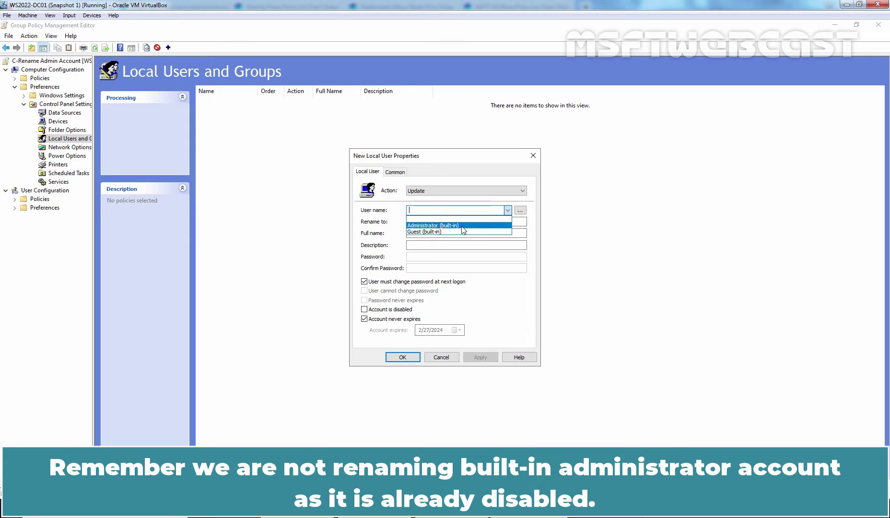
click(432, 221)
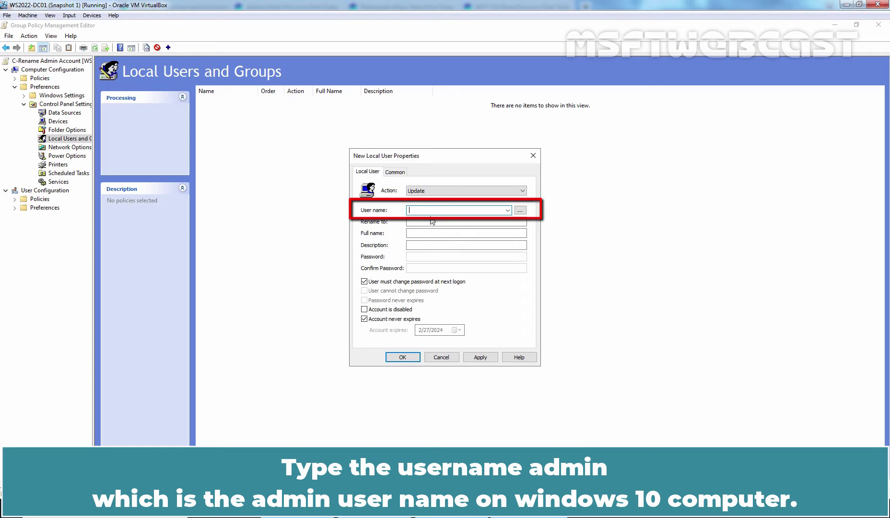
- Rename user admin to msftadmin, full name 'MSFT Admin', description 'Local Admin Account', no forced password change, and apply
text(admin)
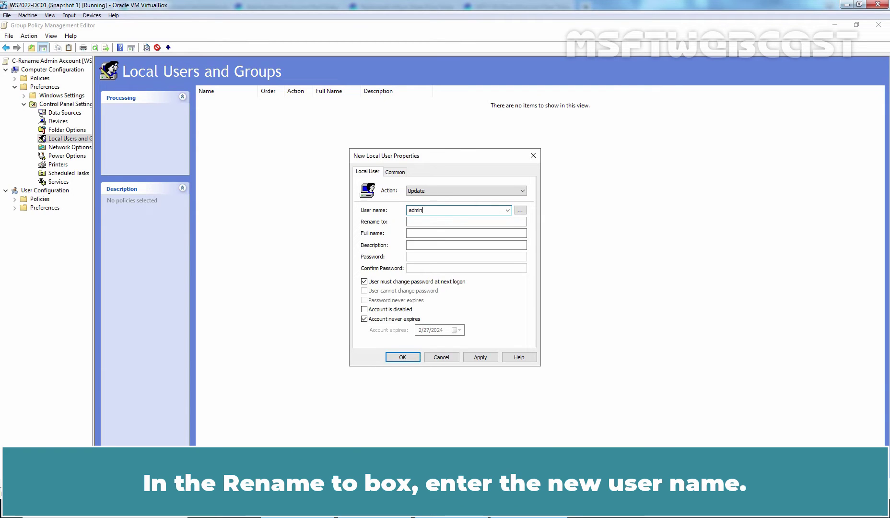
click(426, 224)
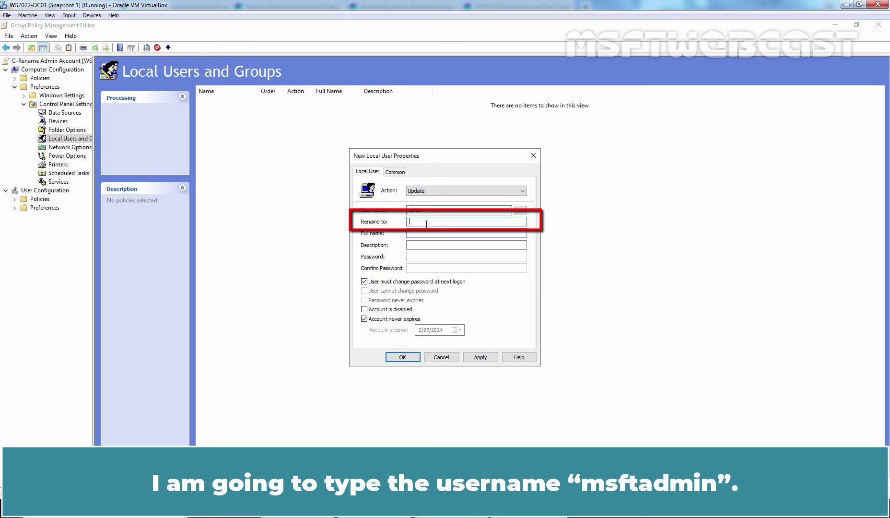
text(msftadmin)
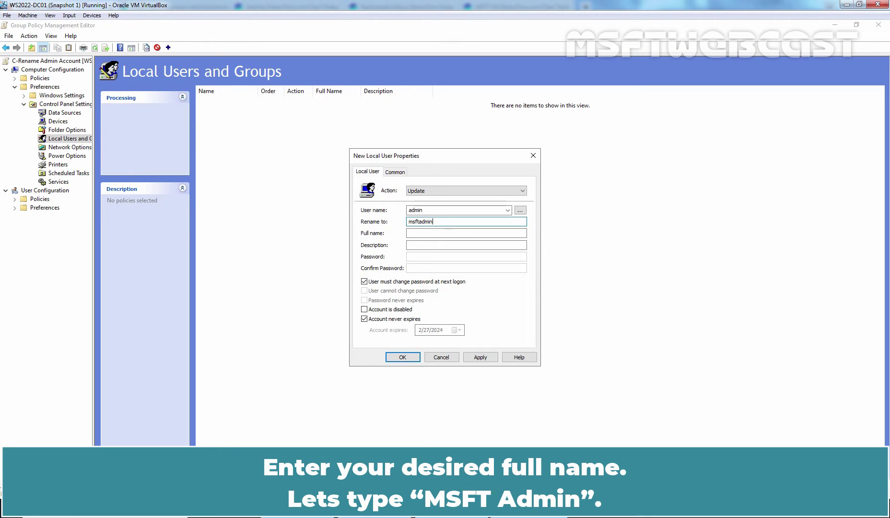
click(425, 233)
text(MS)
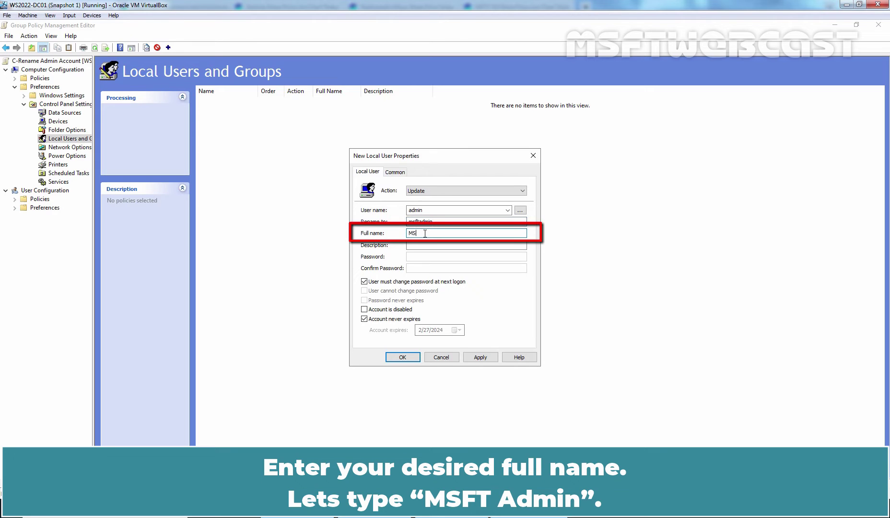
text(FT Admin)
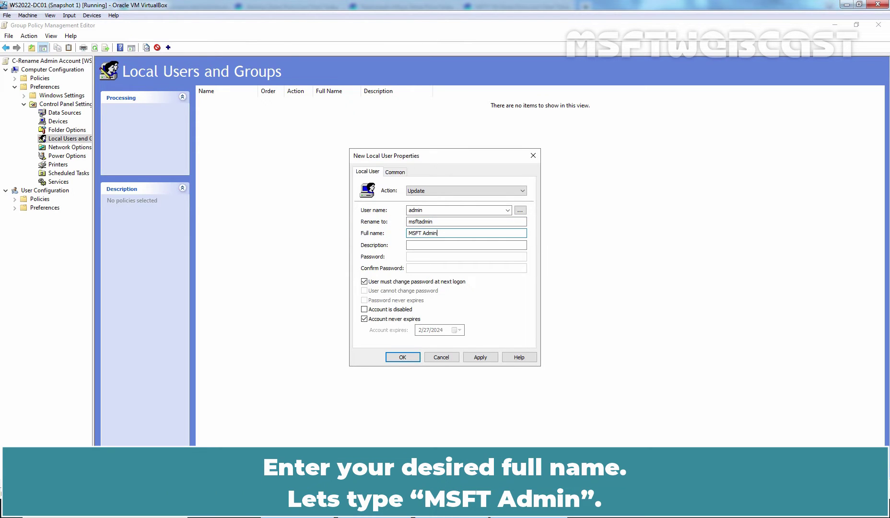
click(425, 246)
text(Local)
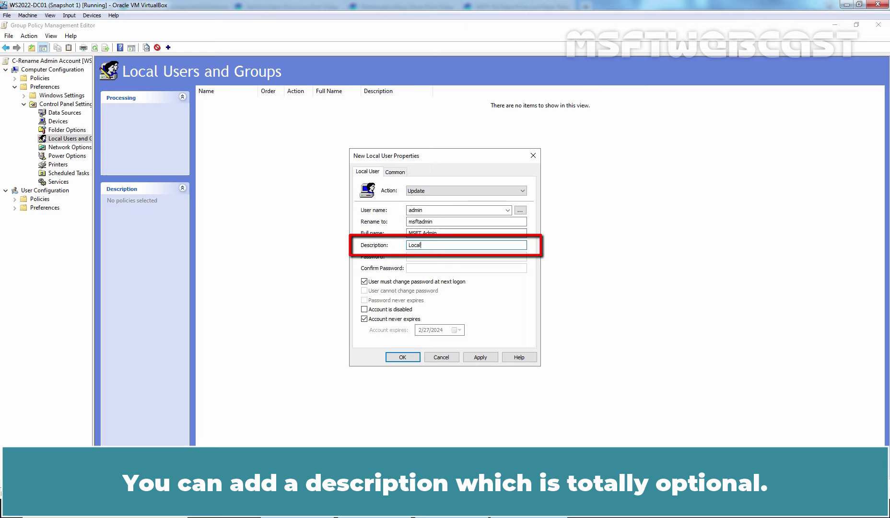
text( Admin Account)
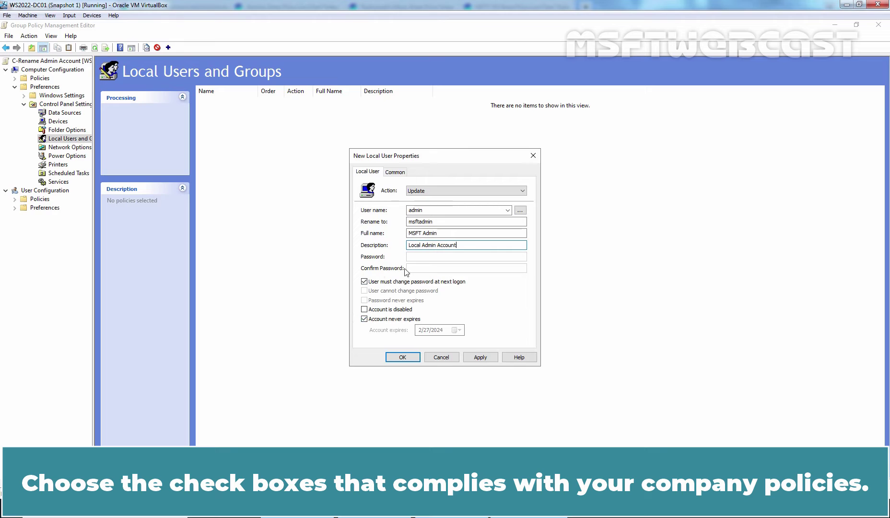
click(364, 282)
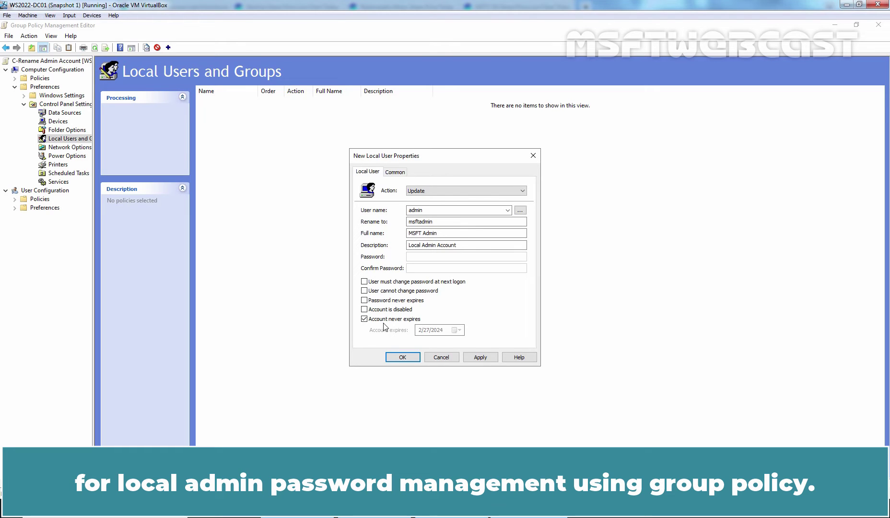
click(481, 357)
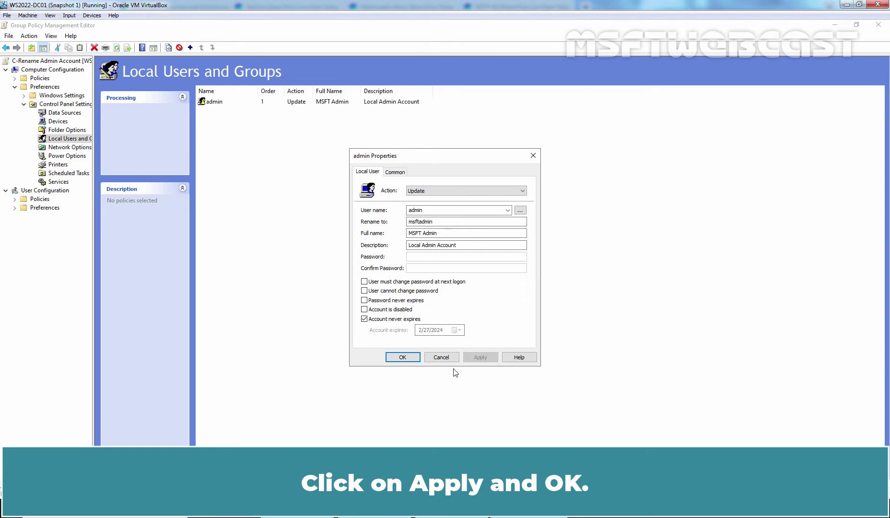
- Close the admin item, then start an Administrator (built-in) rename item and cancel it unsaved
click(403, 358)
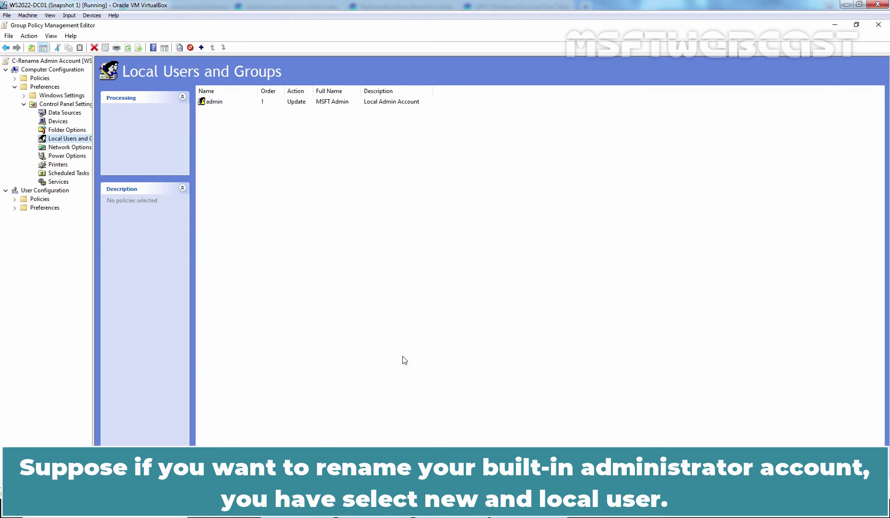
right_click(333, 175)
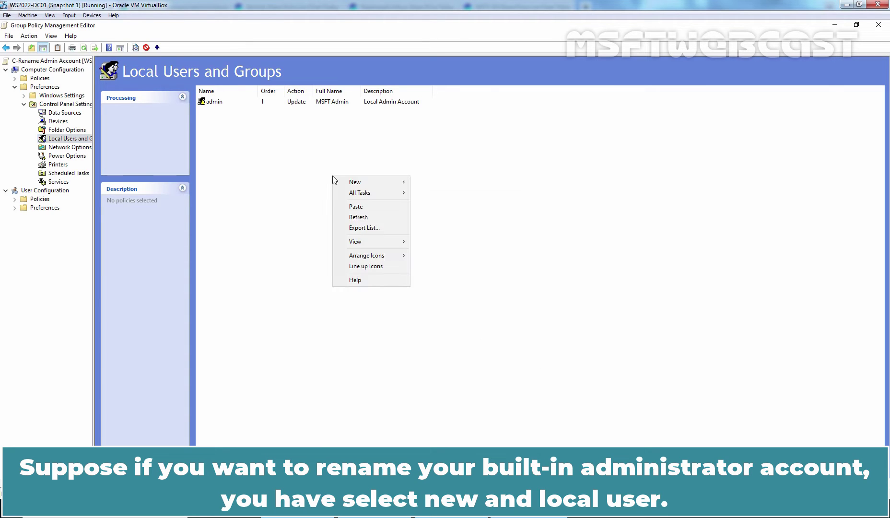
mouse_move(359, 182)
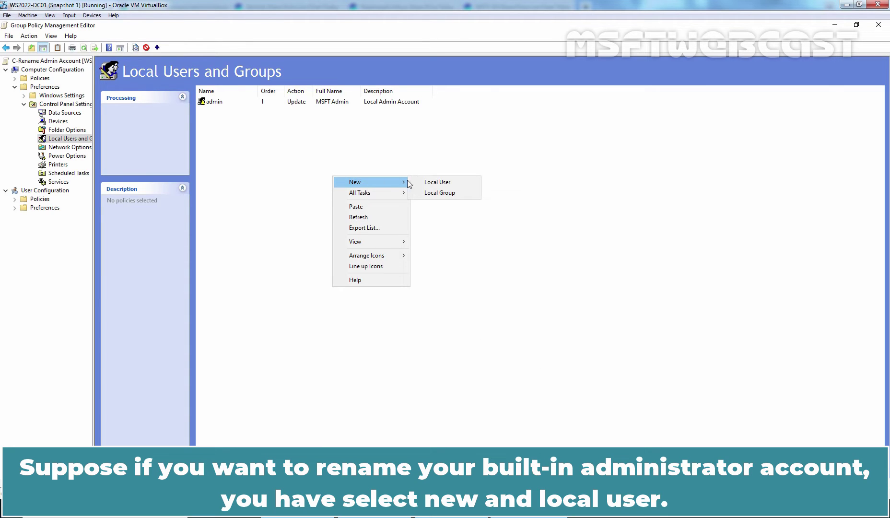
click(451, 181)
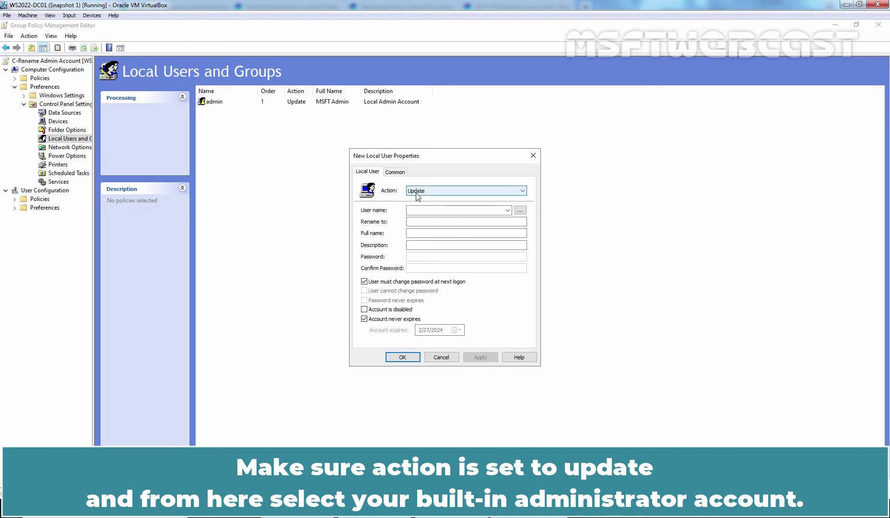
click(507, 210)
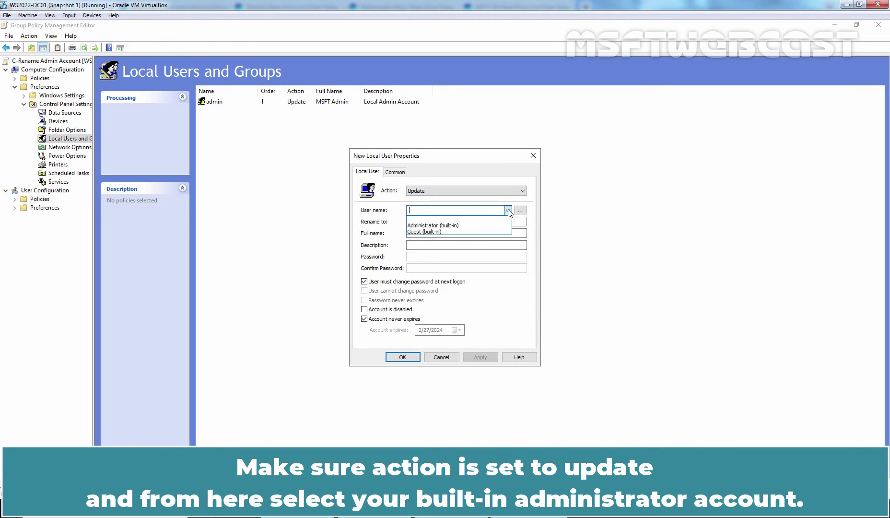
click(456, 225)
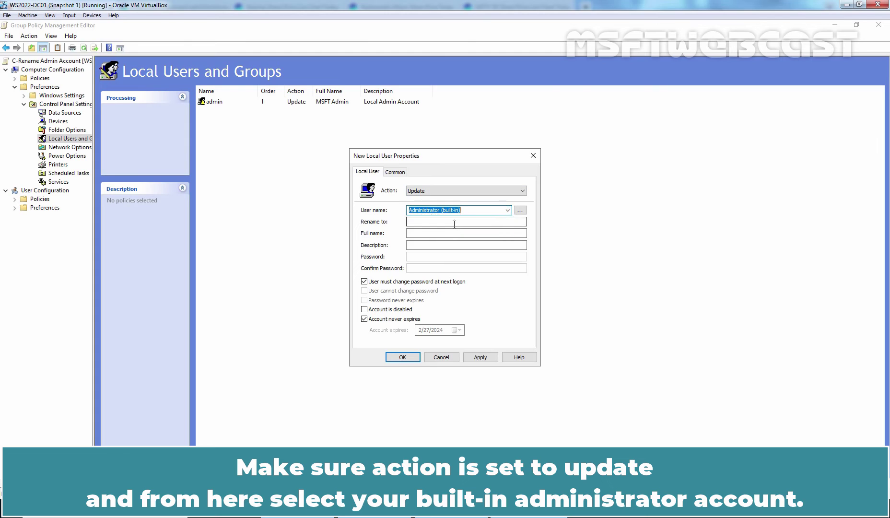
click(422, 222)
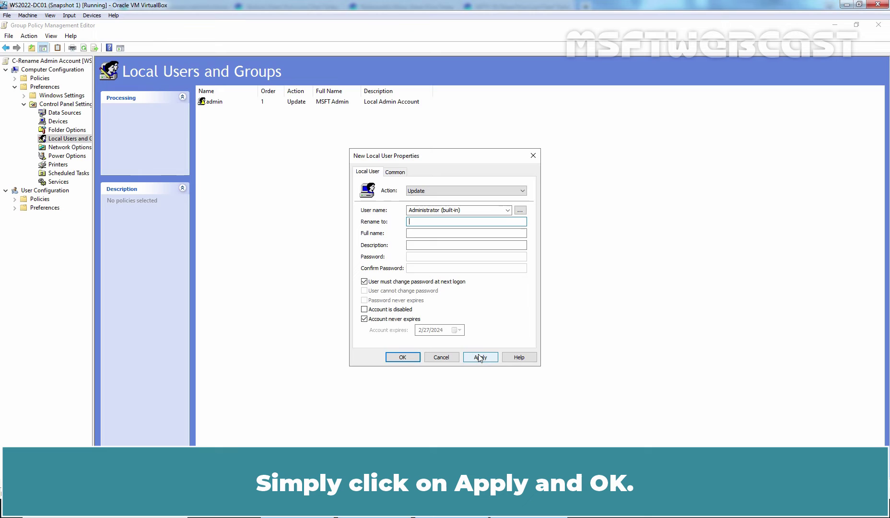
click(441, 357)
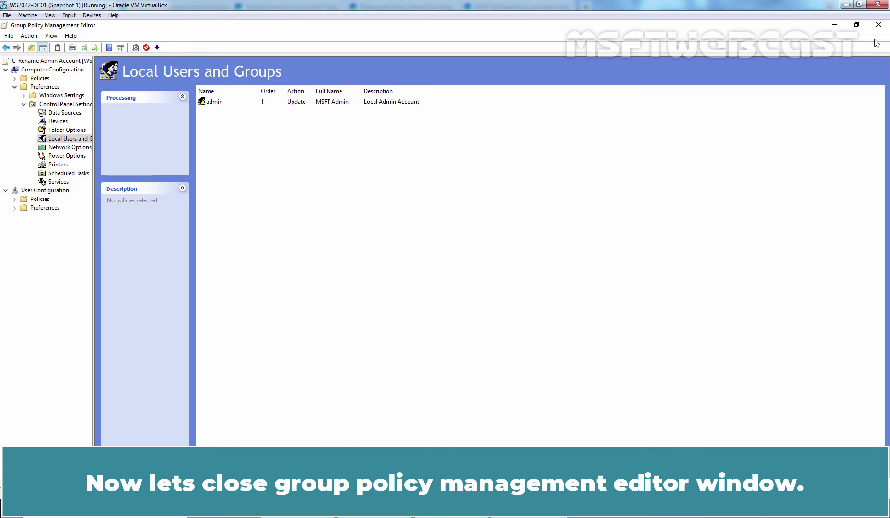
- Close the policy editor, check IND-Computers in Active Directory Users and Computers, and return to GPMC
click(878, 25)
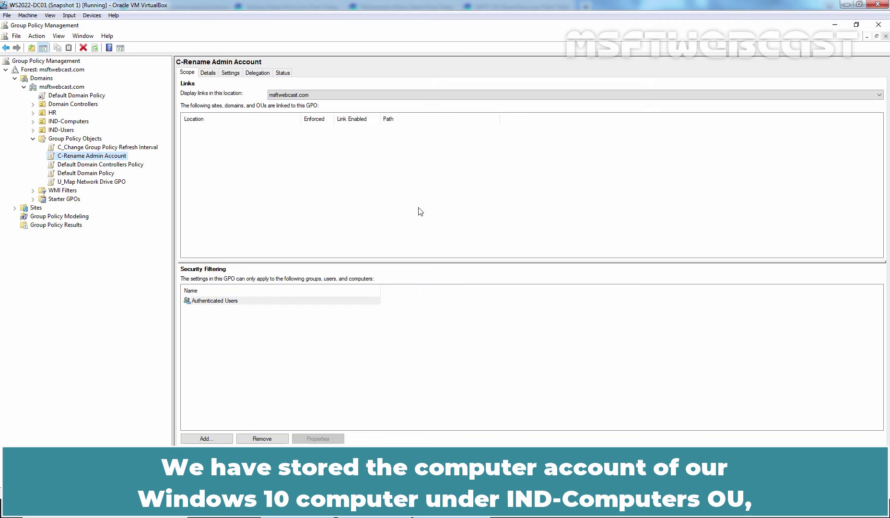
key(alt+Tab)
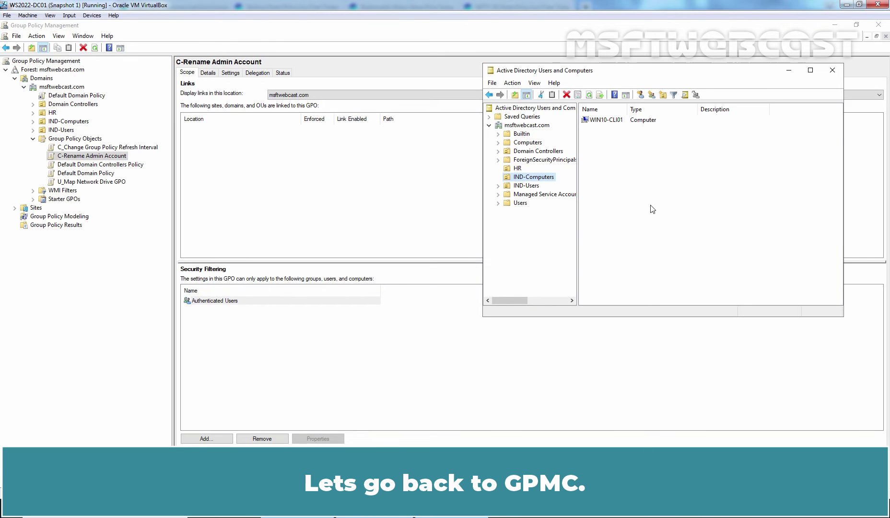
click(143, 290)
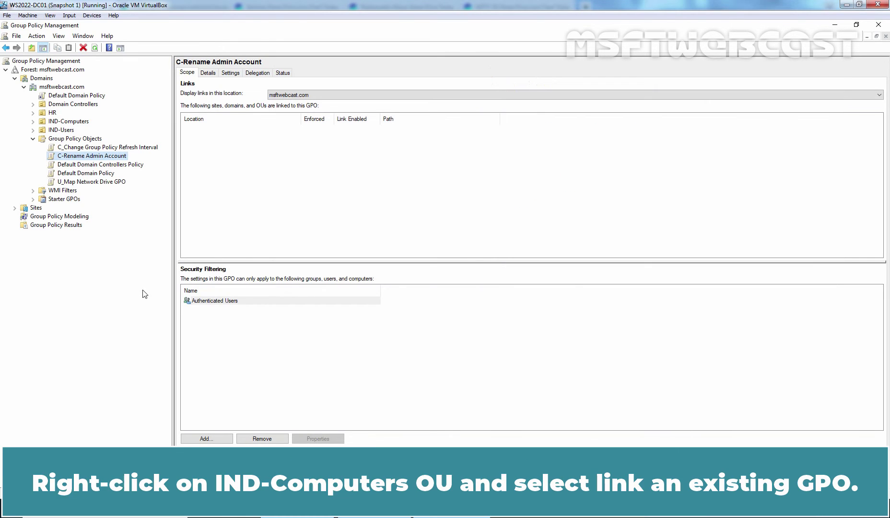
- Link the existing C-Rename Admin Account GPO to the IND-Computers OU
double_click(78, 122)
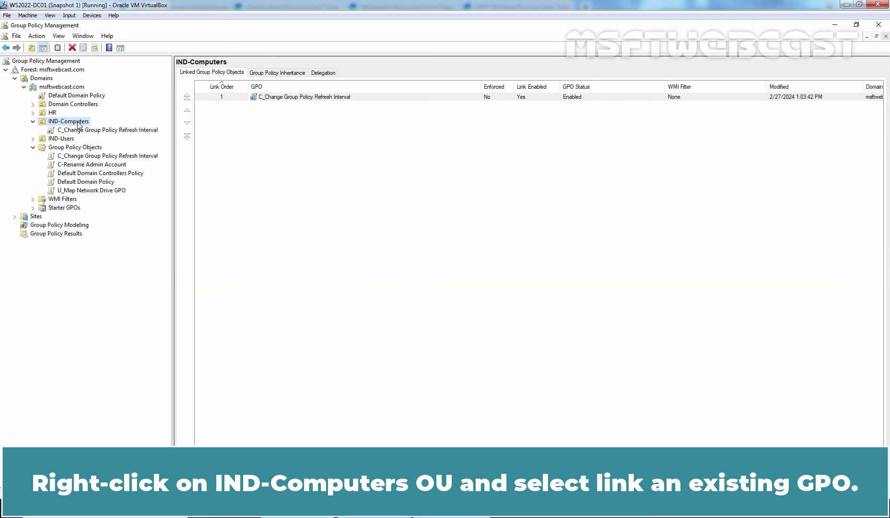
right_click(79, 124)
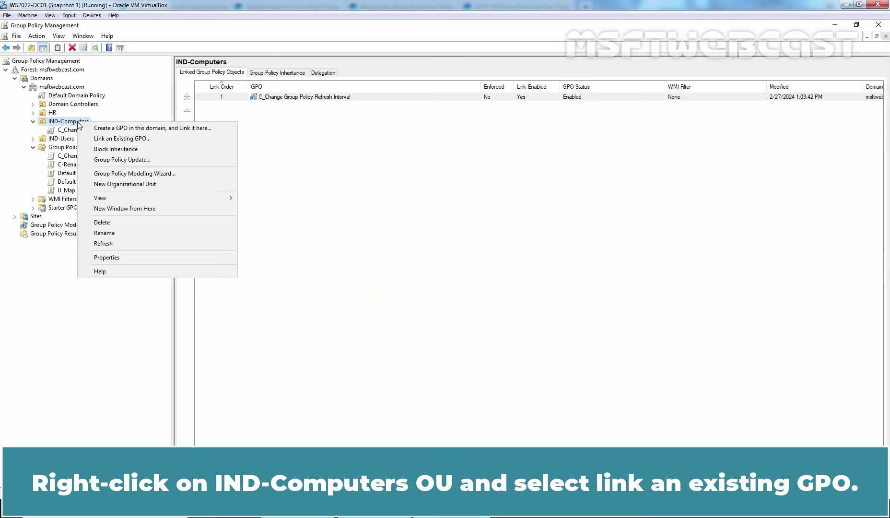
click(153, 138)
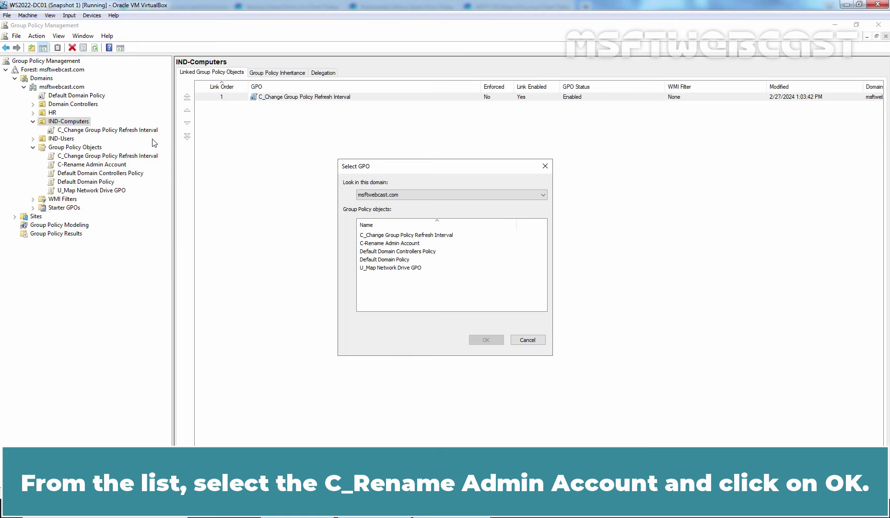
click(401, 244)
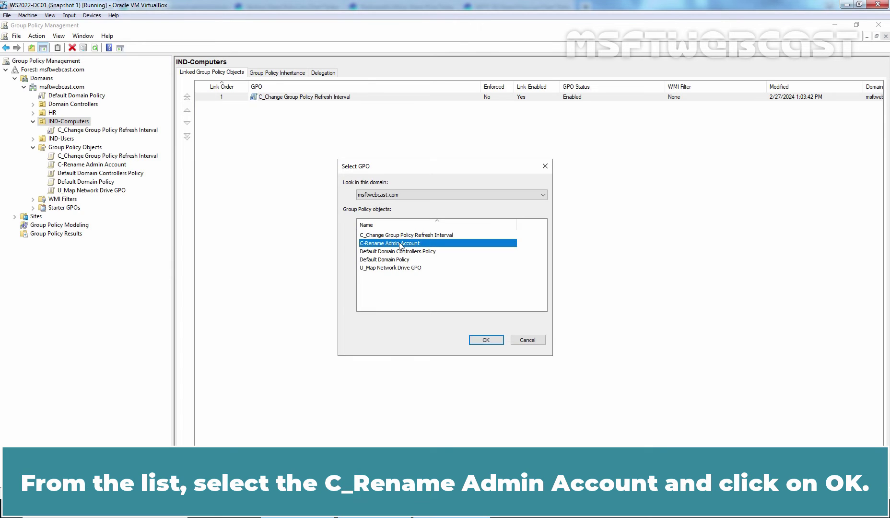
click(488, 341)
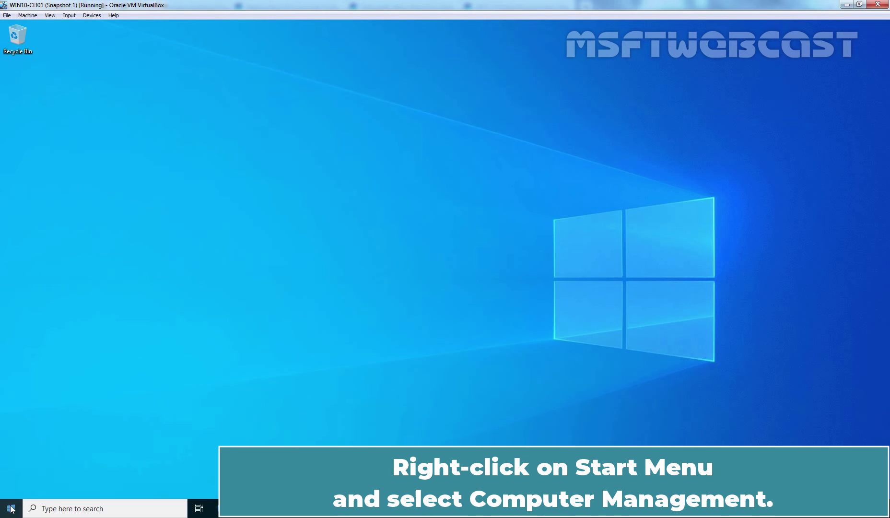
- Open Computer Management on WIN10-CLI01 and list its local user accounts under Local Users and Groups
right_click(10, 508)
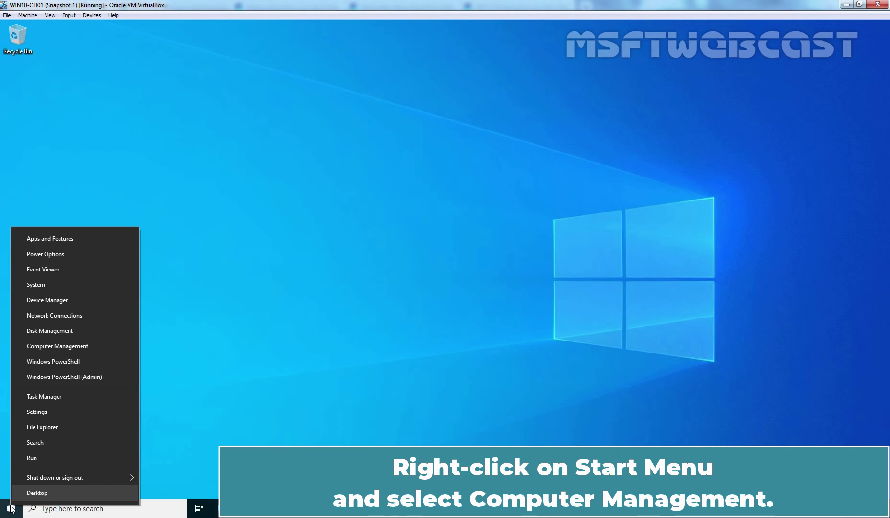
click(63, 345)
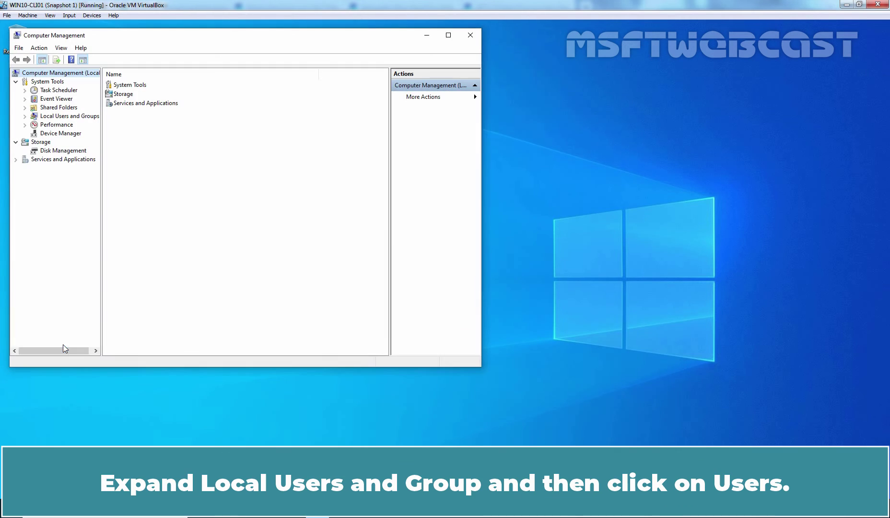
double_click(68, 118)
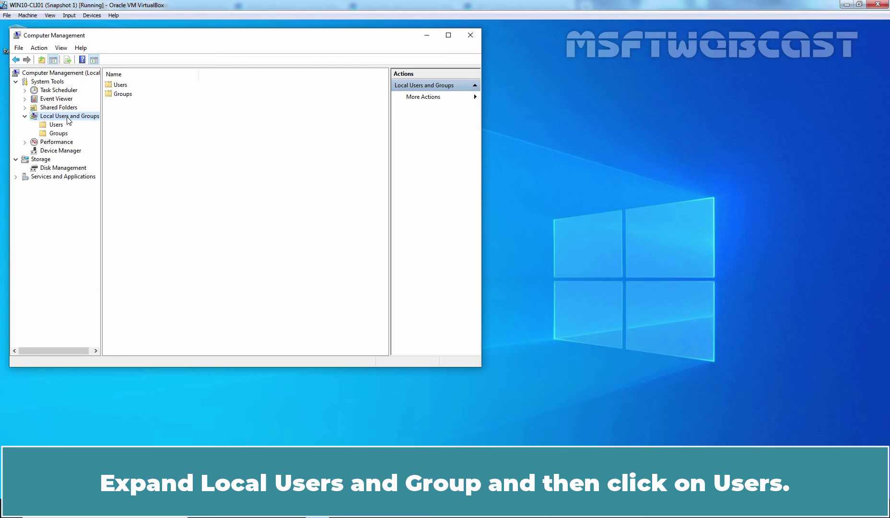
click(56, 125)
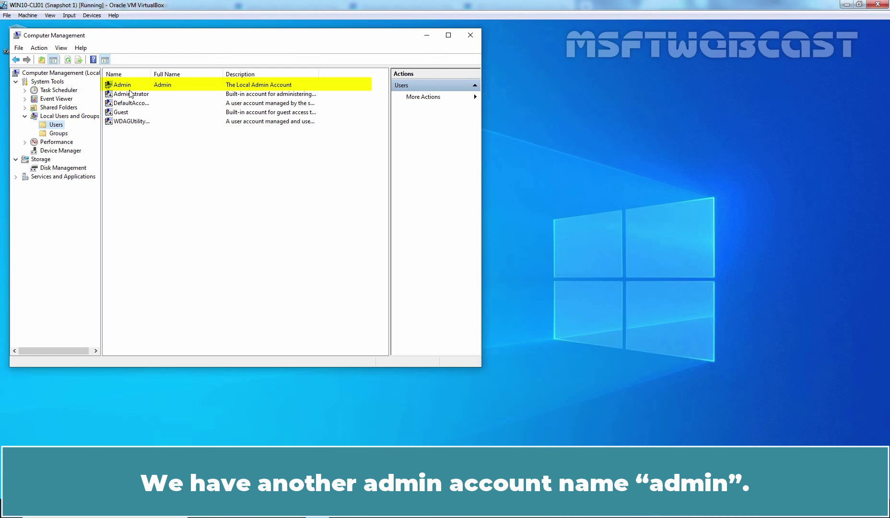
click(129, 87)
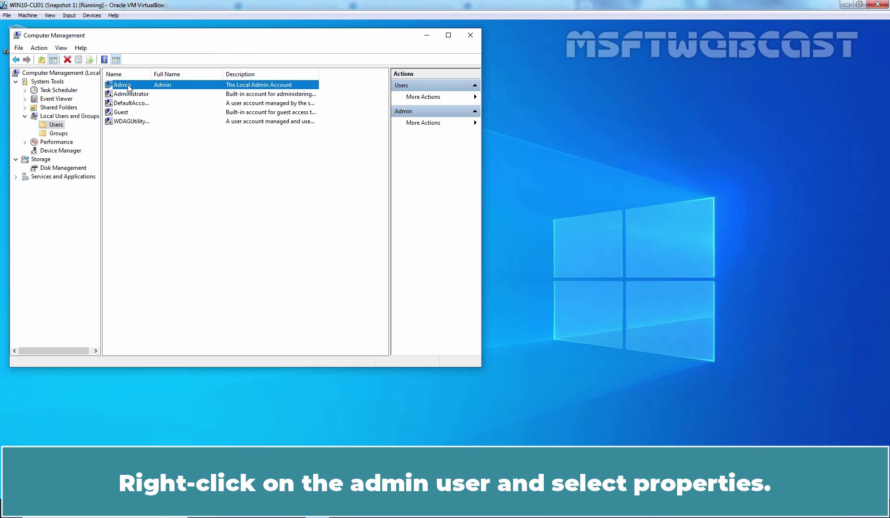
right_click(129, 87)
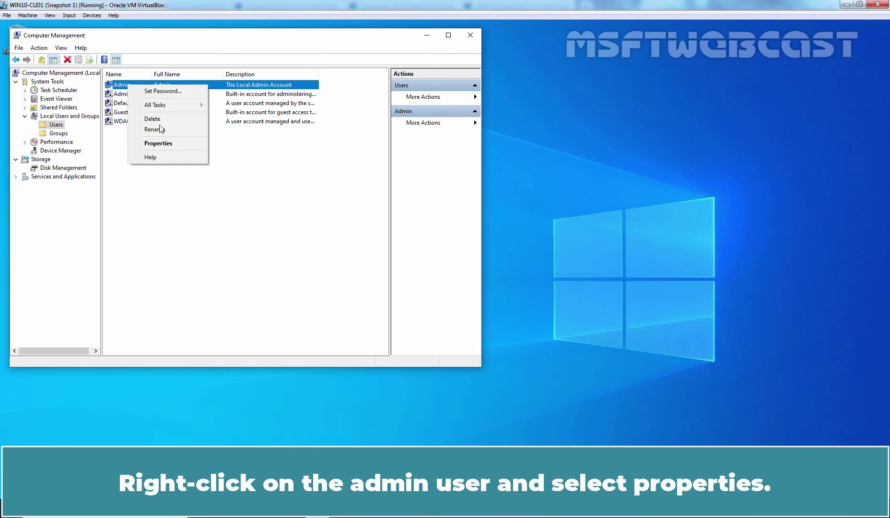
click(168, 144)
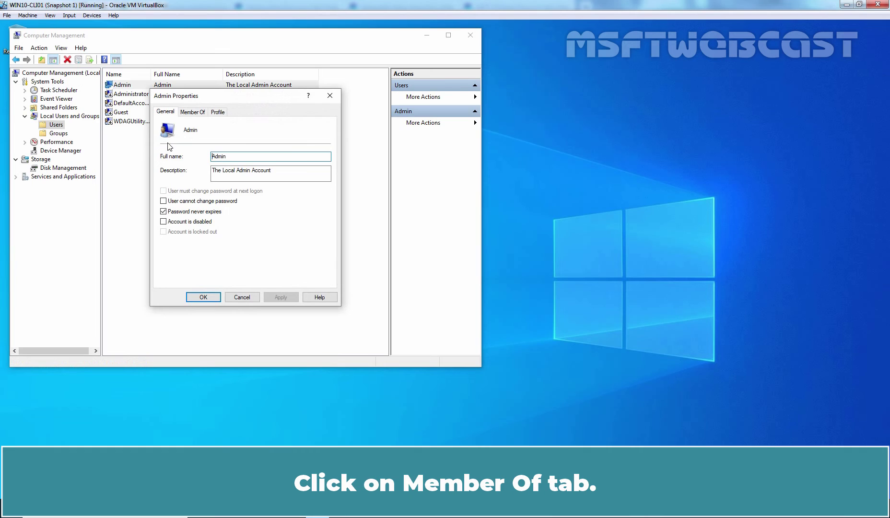
click(195, 113)
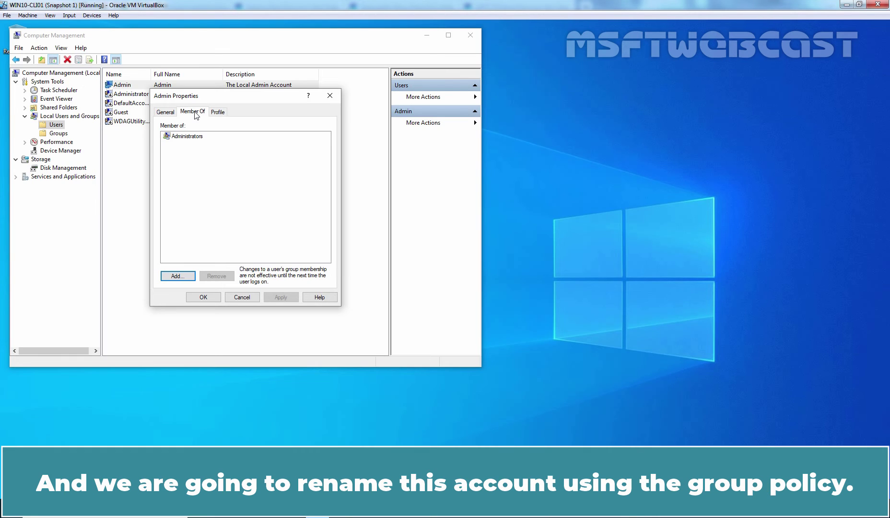
click(203, 297)
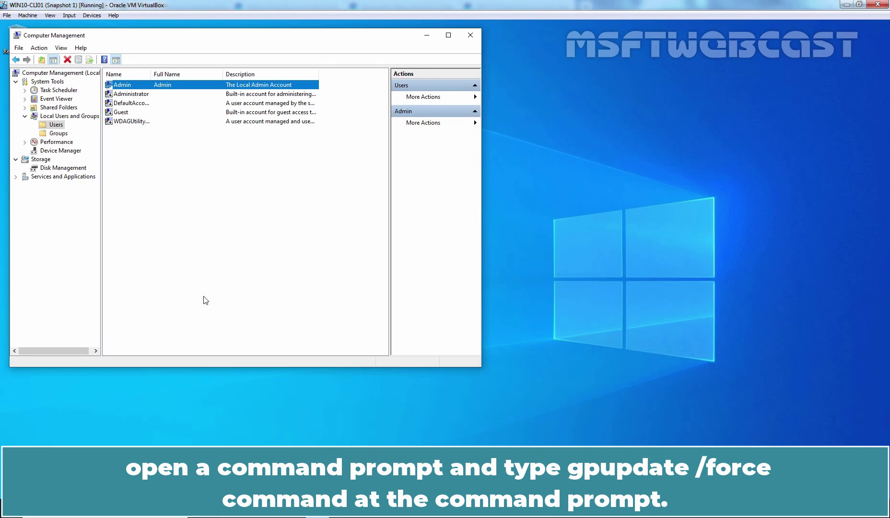
- Launch Command Prompt via Run with cmd and run 'gpupdate /force'
key(super+r)
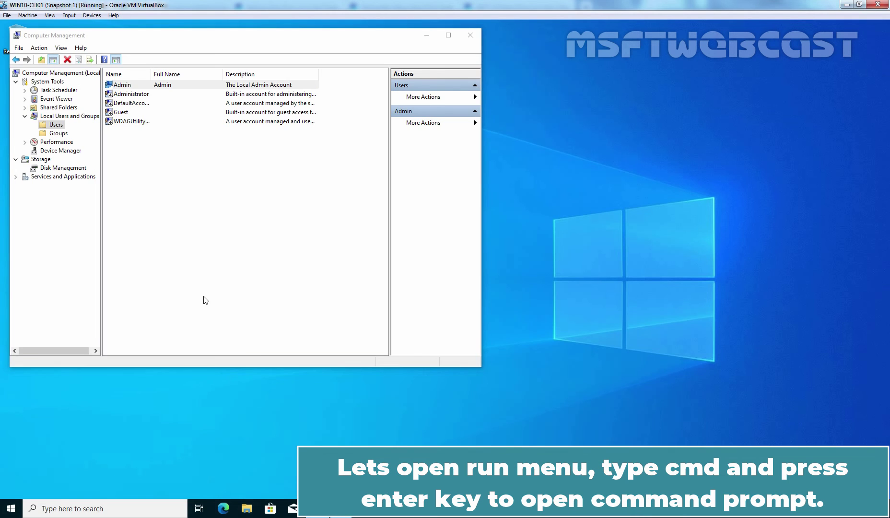
text(cmd)
key(Return)
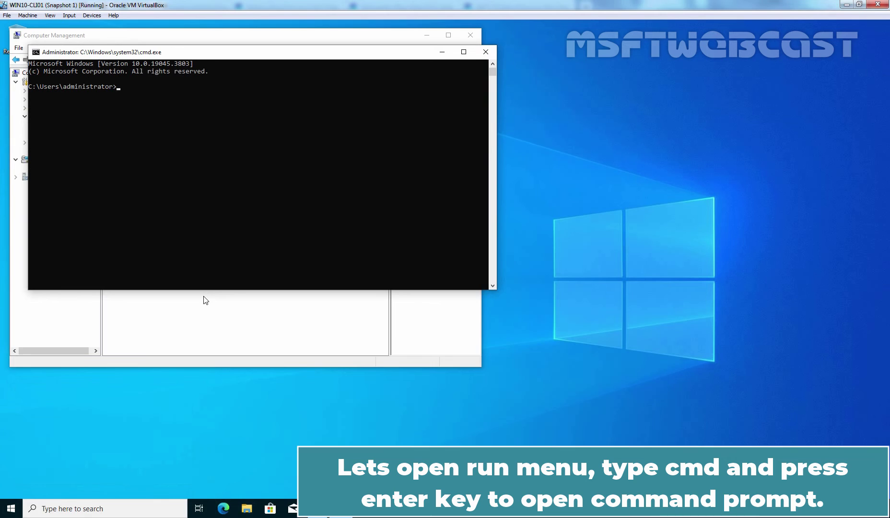
text(gpupda)
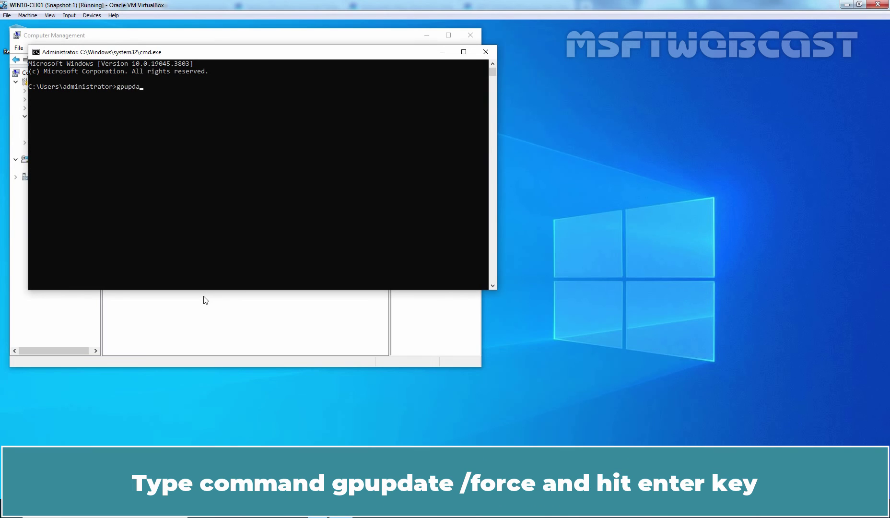
text(te /force)
key(Return)
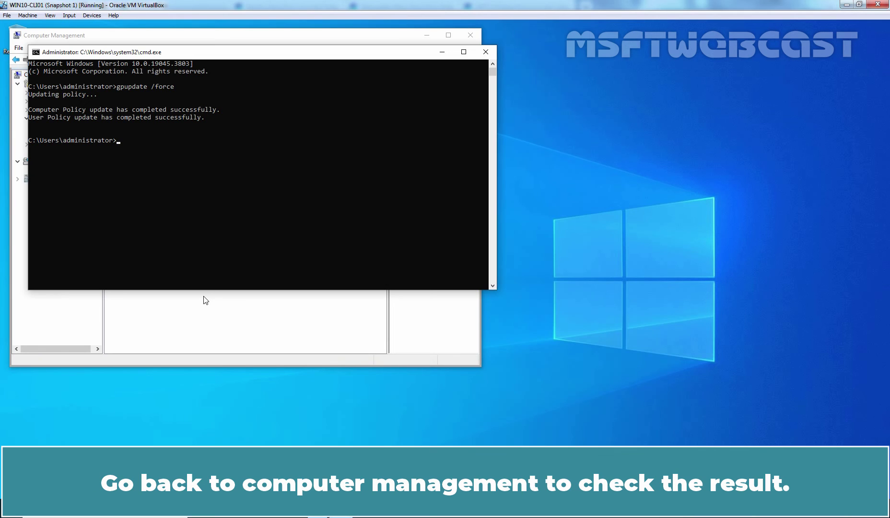
- Refresh Computer Management's Users list and select the renamed msftadmin account
click(270, 331)
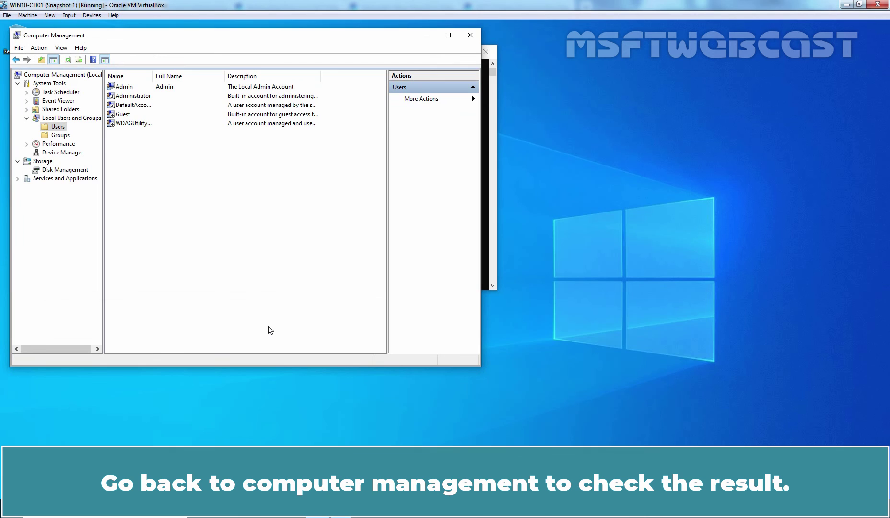
click(56, 128)
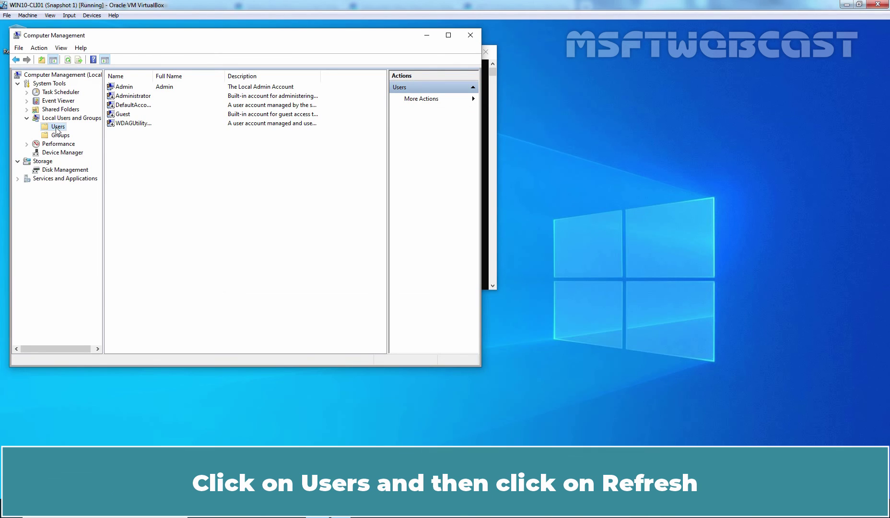
click(68, 59)
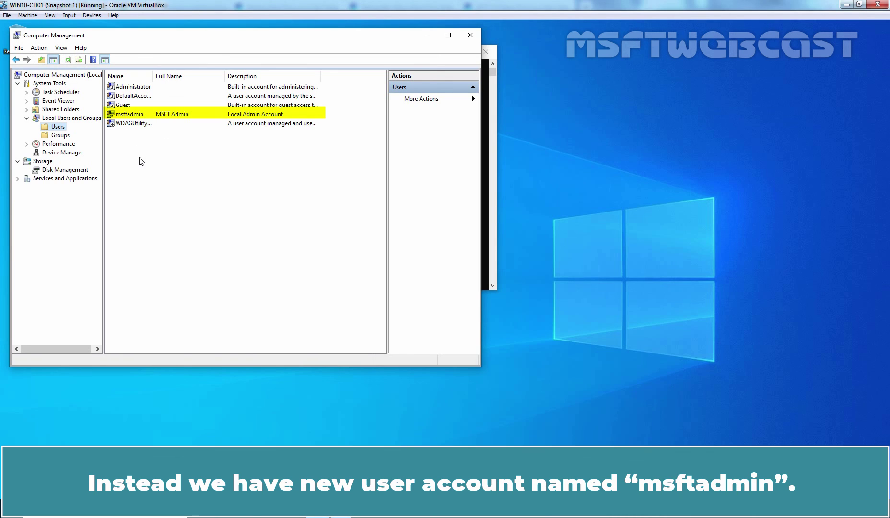
click(123, 117)
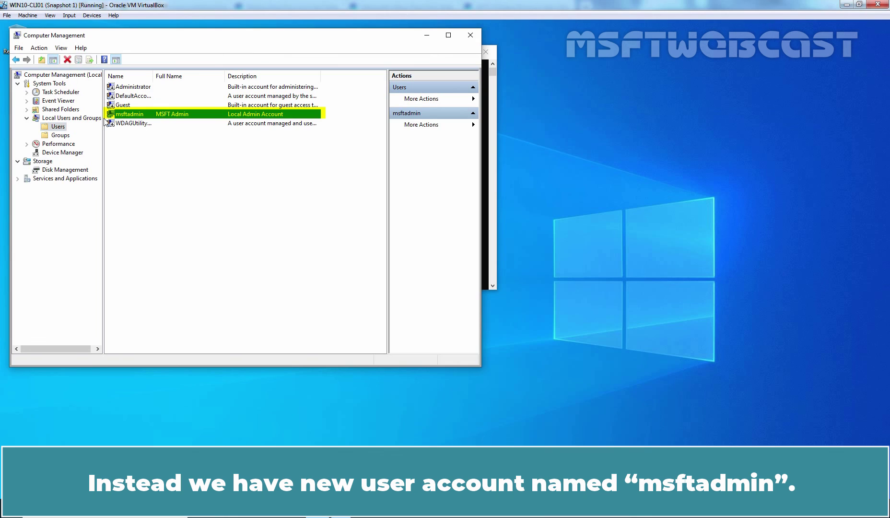
double_click(134, 115)
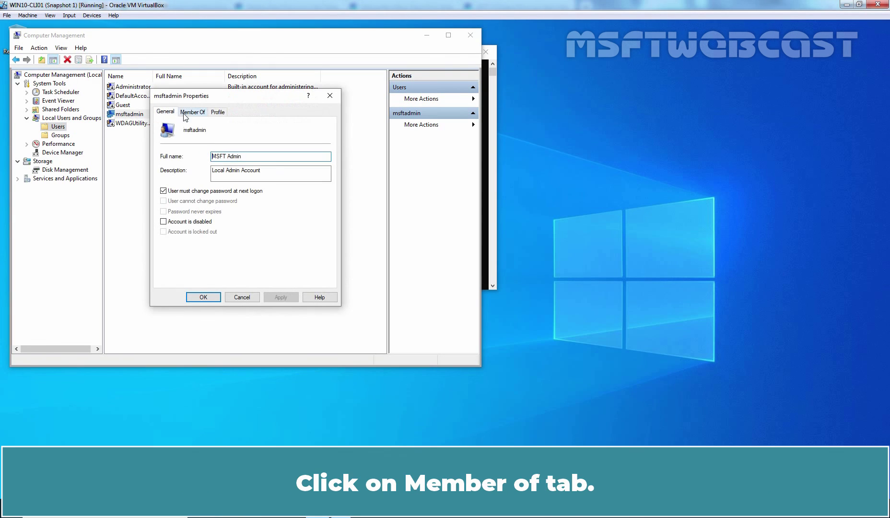
click(185, 114)
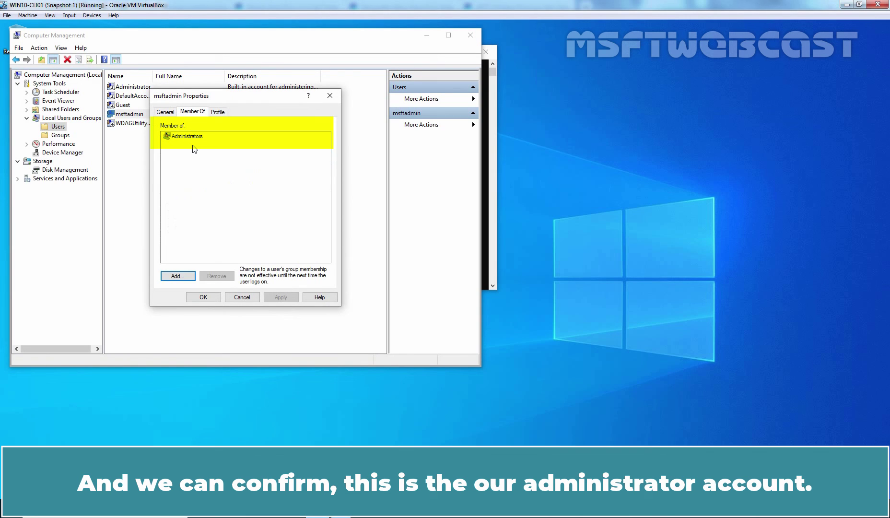
click(204, 297)
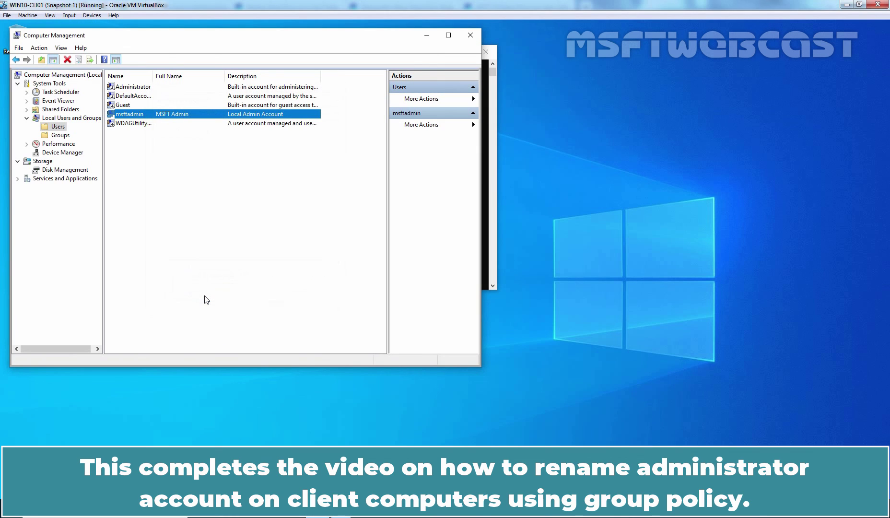